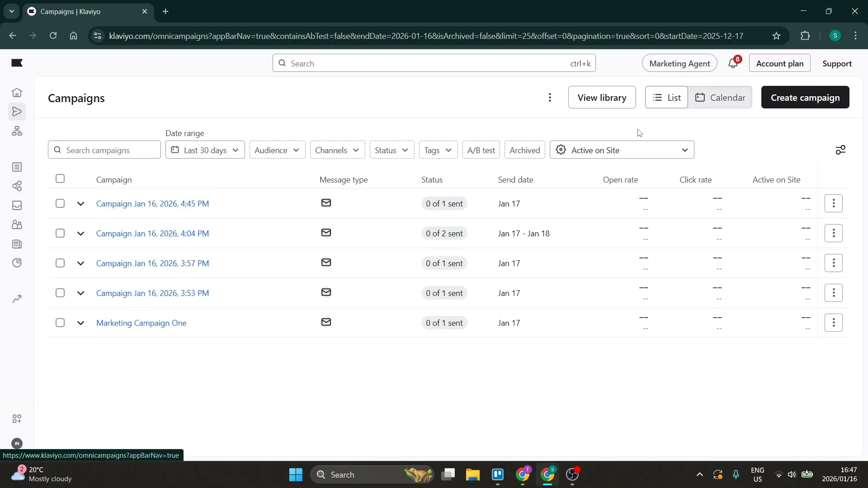
# Create an omnichannel campaign with the default name and add an email message to the Audience 1 path
pyautogui.click(815, 99)
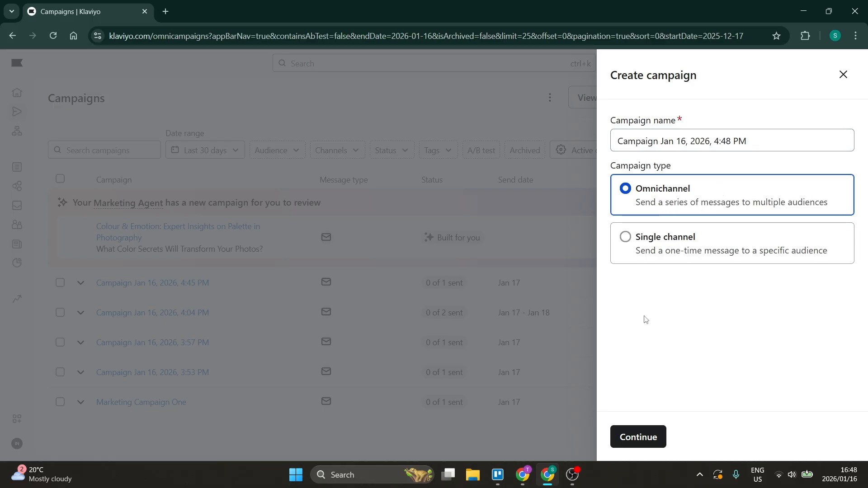
pyautogui.click(645, 426)
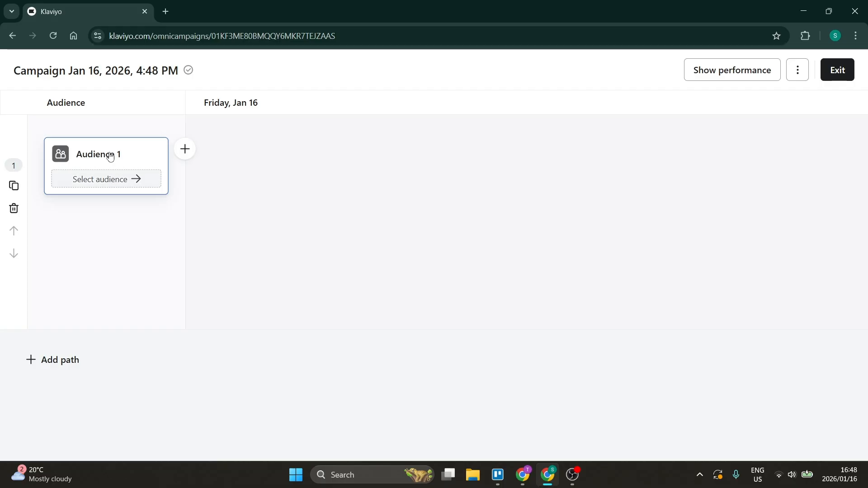
pyautogui.click(185, 149)
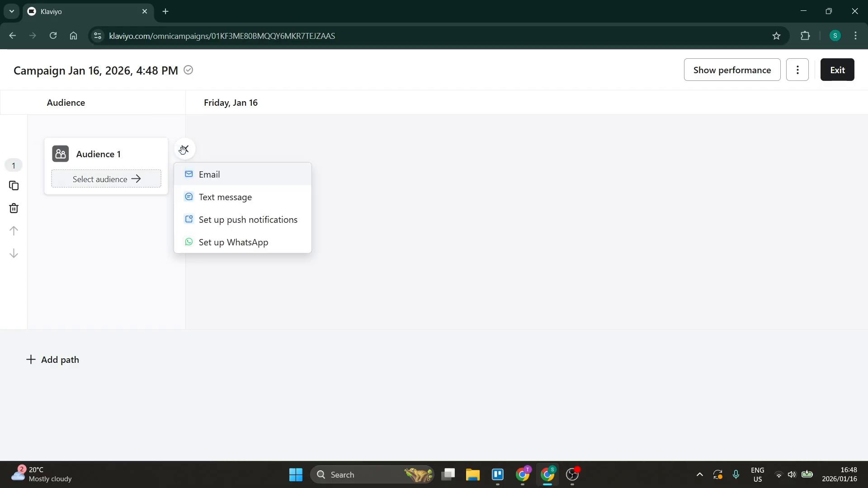
pyautogui.click(213, 175)
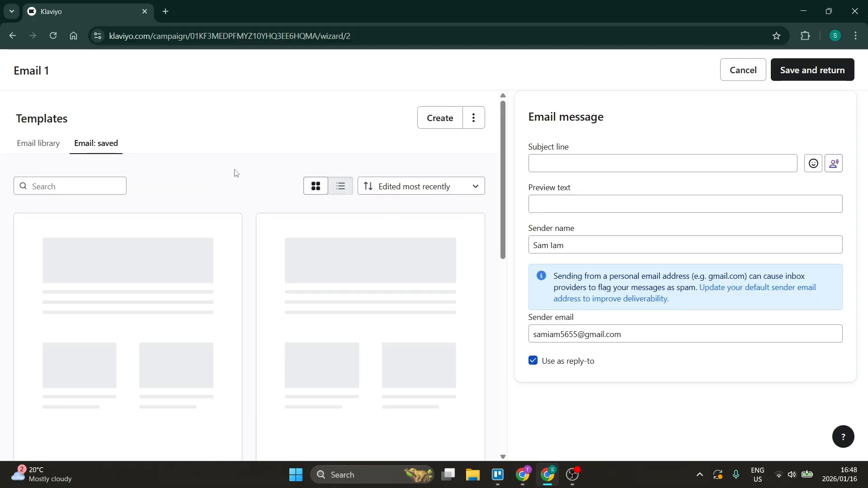
# Apply the "Back in stock - Beach" template from the email library to Email 1
pyautogui.click(36, 144)
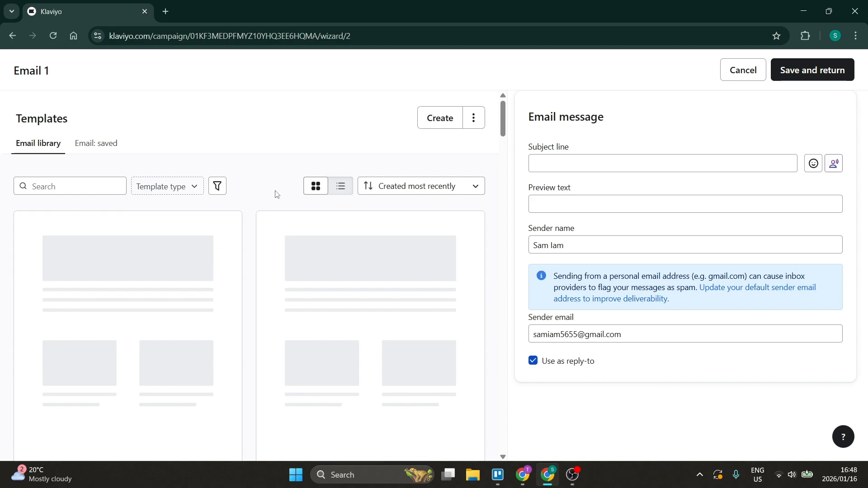
pyautogui.scroll(-9, 301, 279)
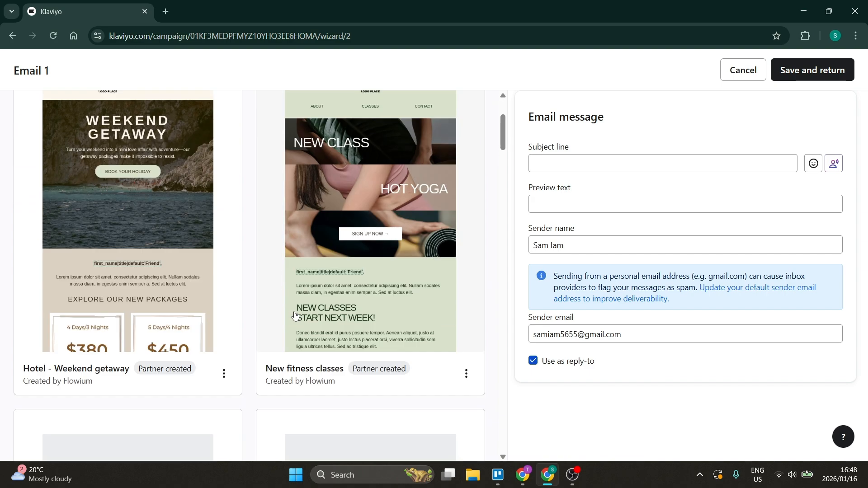
pyautogui.scroll(-8, 265, 276)
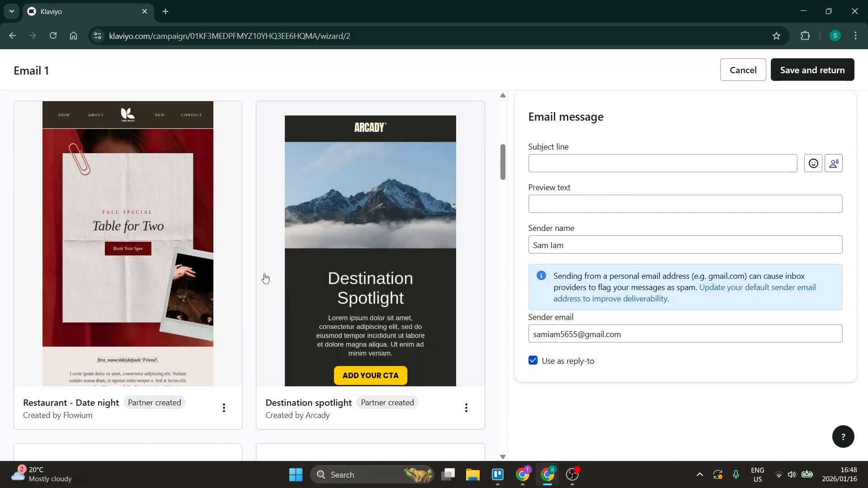
pyautogui.scroll(-1, 266, 278)
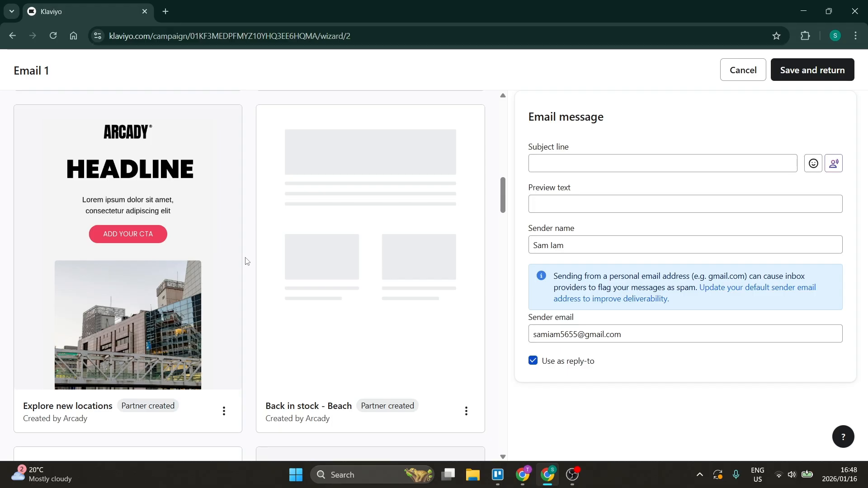
pyautogui.click(339, 248)
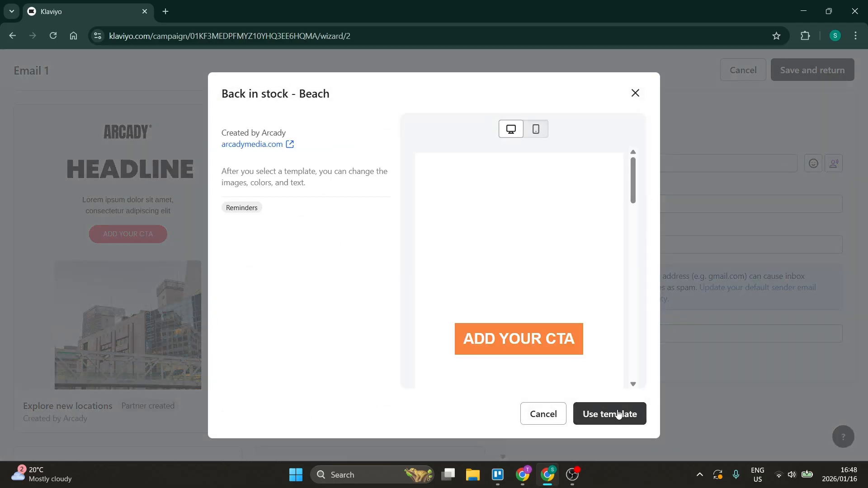
pyautogui.click(617, 414)
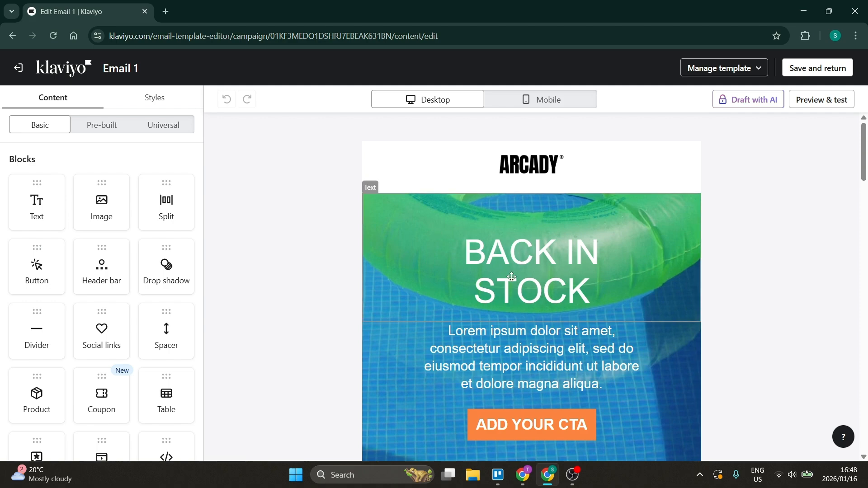
pyautogui.click(438, 229)
pyautogui.scroll(-3, 438, 244)
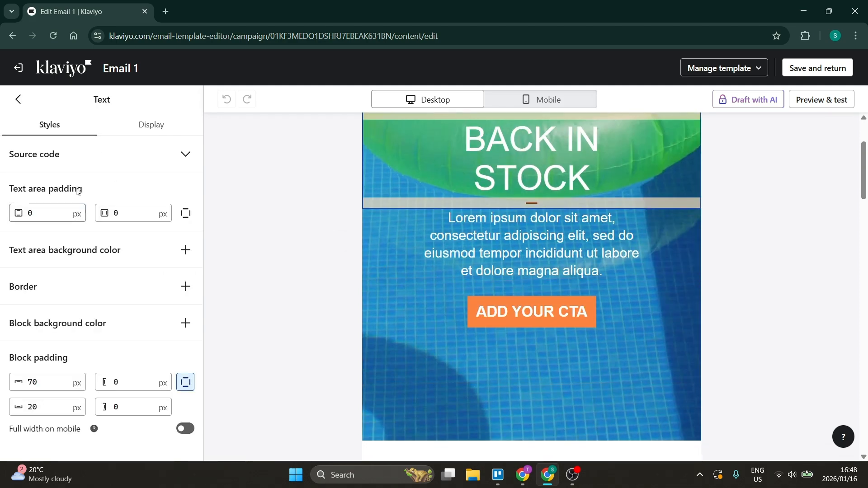
pyautogui.click(18, 99)
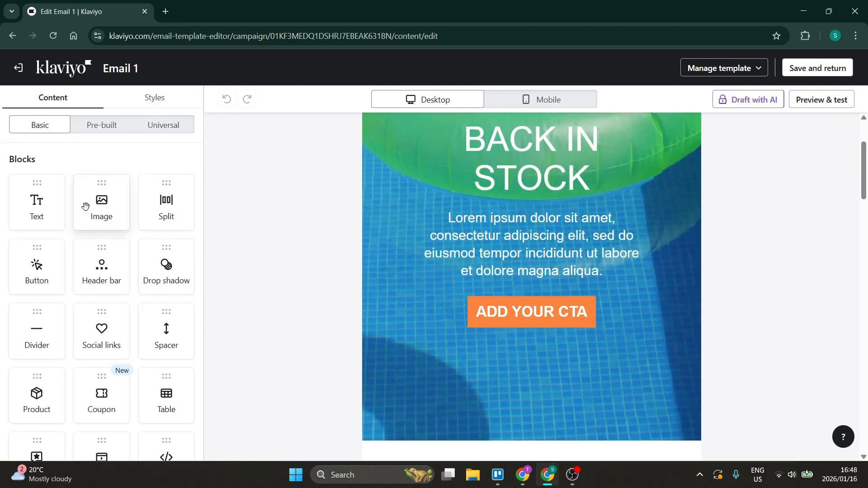
# Insert the pre-built "Birthday sprinkles coupon" section between the logo and the BACK IN STOCK banner, and save the email design
pyautogui.click(92, 124)
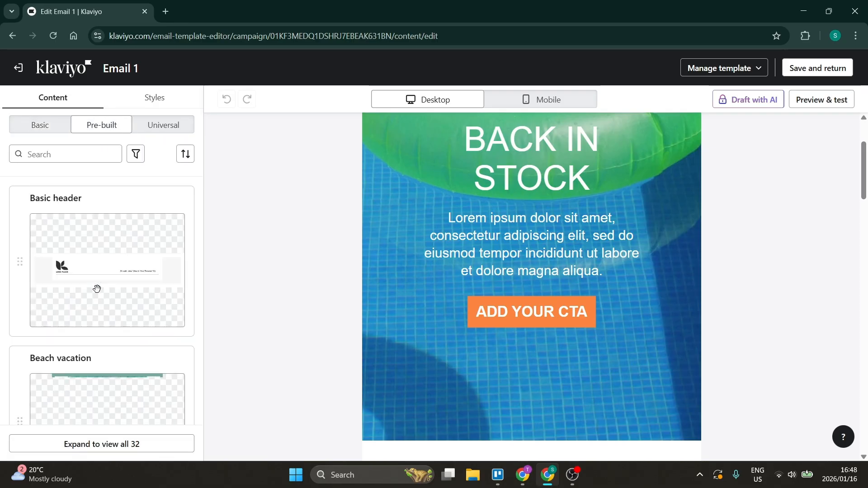
pyautogui.scroll(-6, 95, 289)
pyautogui.scroll(-8, 105, 302)
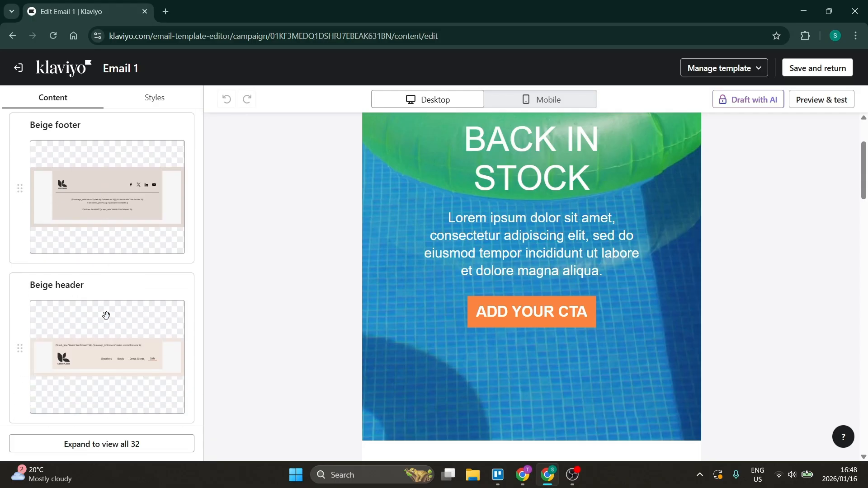
pyautogui.moveTo(92, 270); pyautogui.dragTo(515, 222)
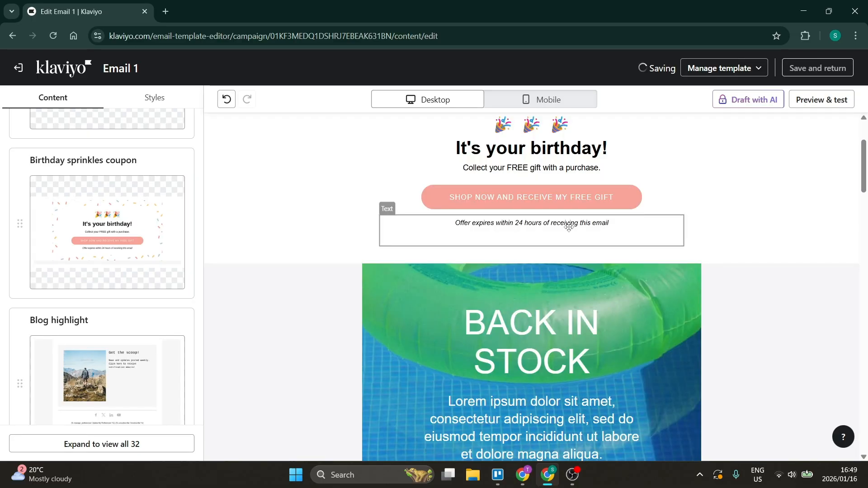
pyautogui.scroll(3, 534, 255)
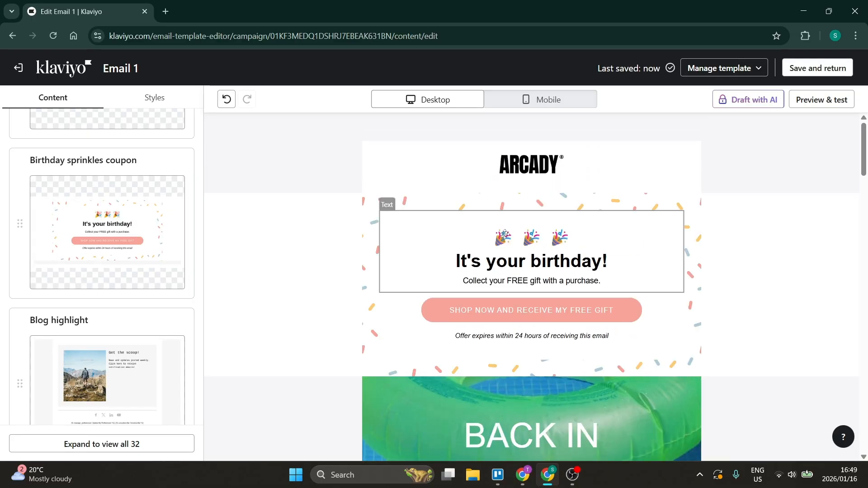
pyautogui.click(825, 67)
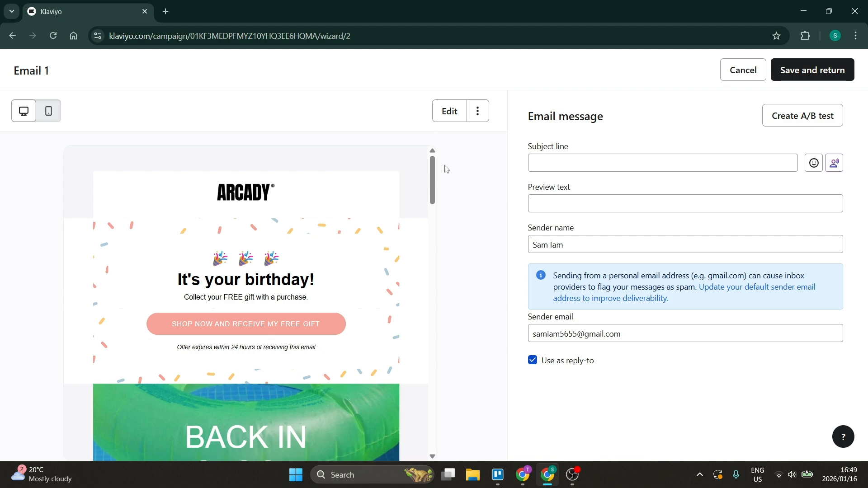
# Create an A/B test for the email message and place the cursor in Variation A's name field
pyautogui.click(792, 125)
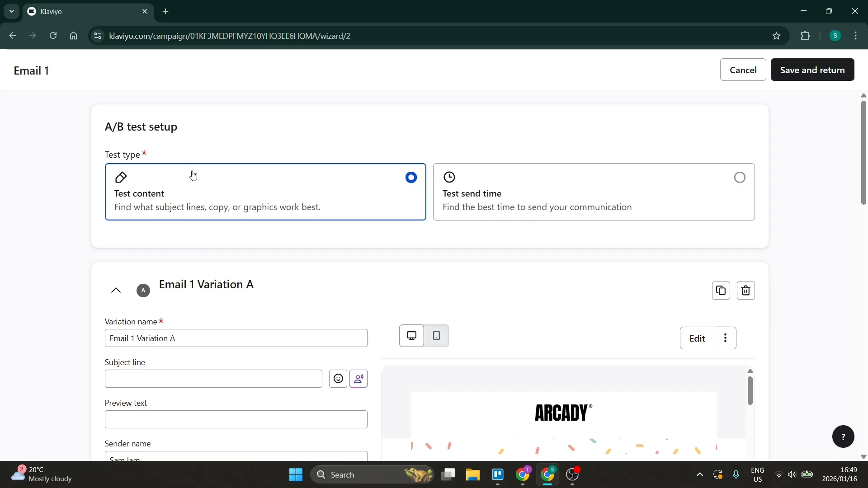
pyautogui.scroll(-3, 233, 202)
pyautogui.scroll(-1, 223, 202)
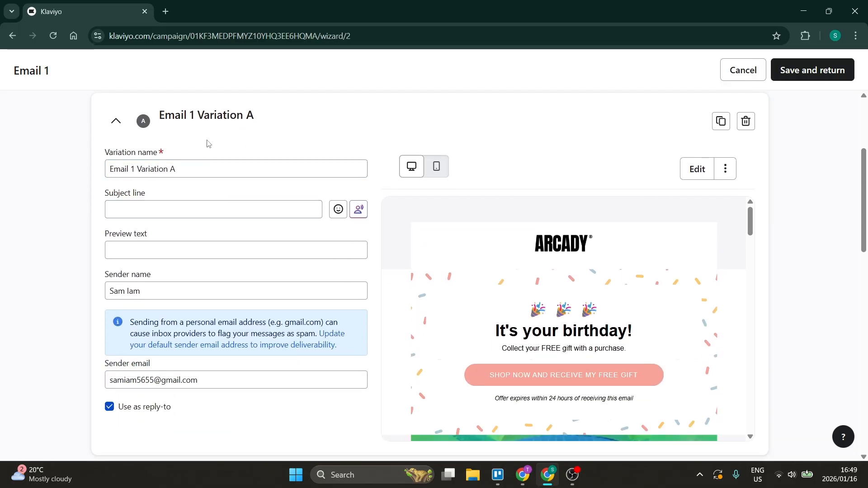
pyautogui.click(212, 169)
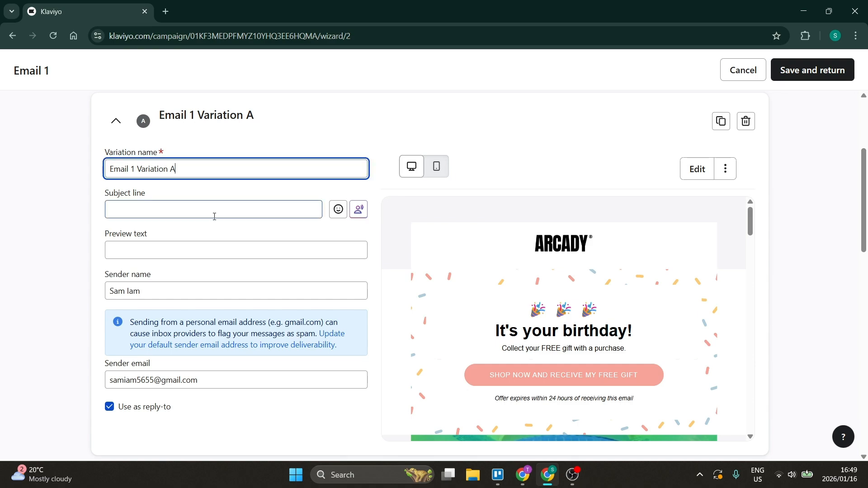
# Compare the name, subject line, preview text and sender fields of Variations A and B, and review the content test settings
pyautogui.scroll(-3, 213, 215)
pyautogui.scroll(-4, 217, 216)
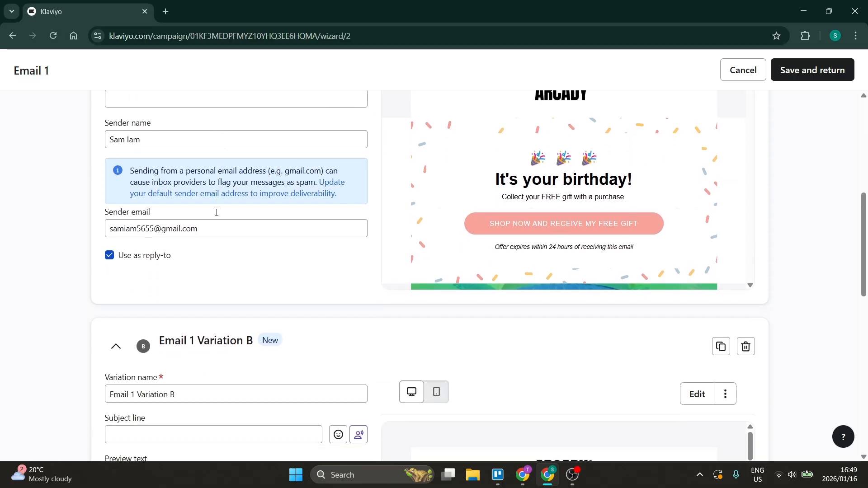
pyautogui.scroll(-3, 216, 229)
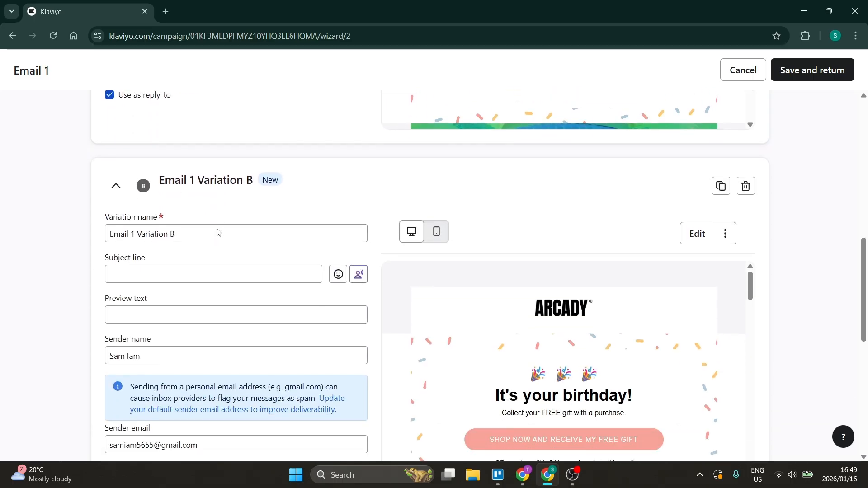
pyautogui.click(217, 206)
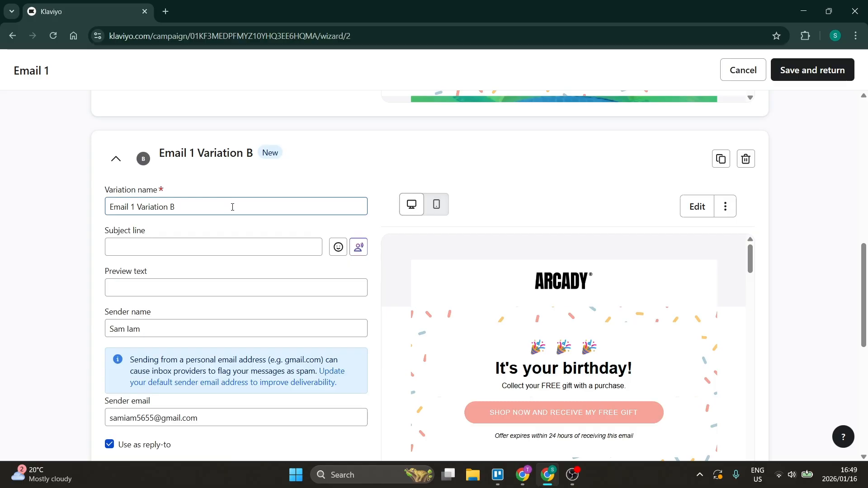
pyautogui.click(220, 239)
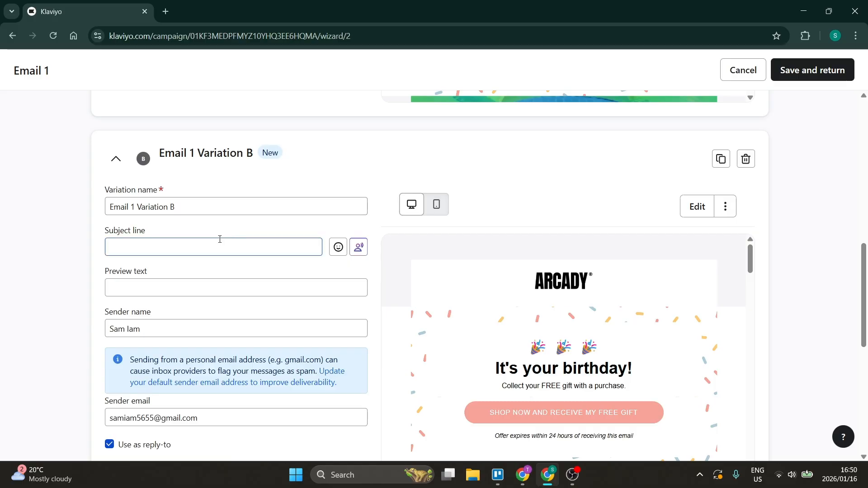
pyautogui.scroll(-5, 214, 245)
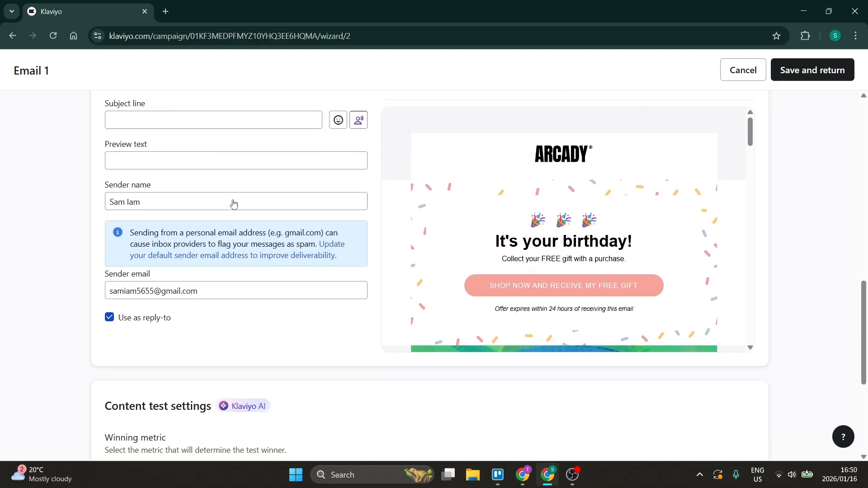
pyautogui.scroll(-2, 239, 235)
pyautogui.scroll(10, 241, 235)
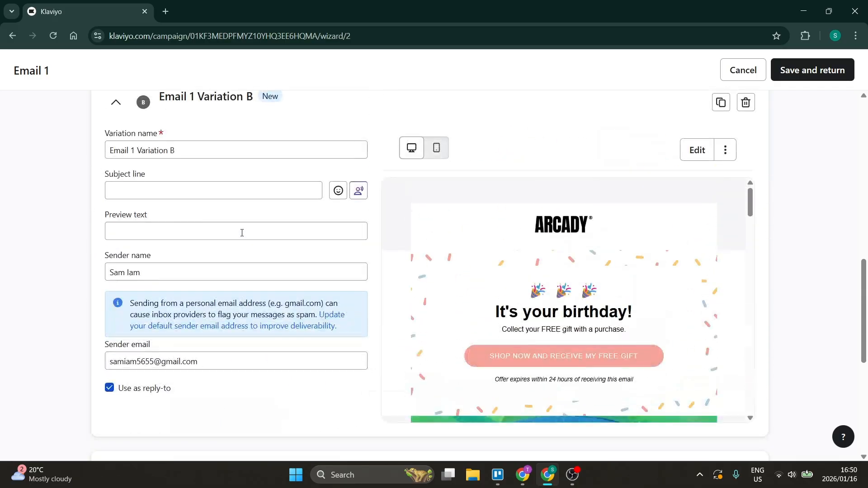
pyautogui.scroll(4, 240, 229)
pyautogui.scroll(-6, 243, 250)
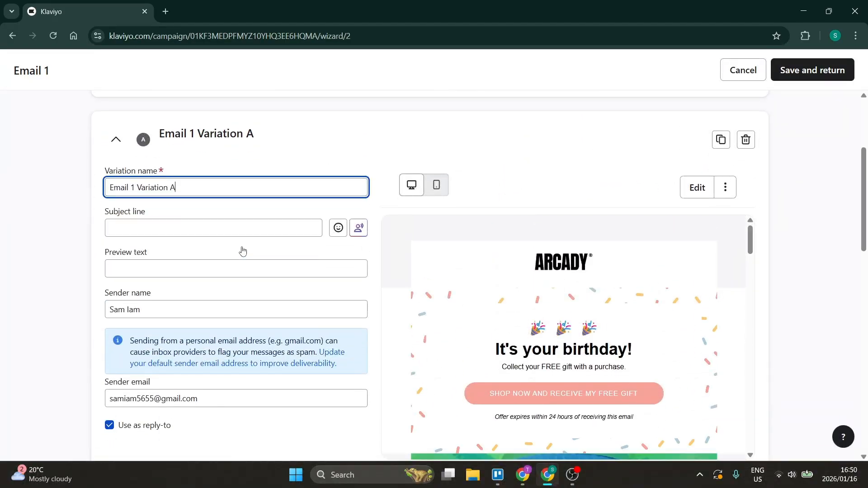
pyautogui.scroll(6, 251, 244)
pyautogui.scroll(-10, 250, 244)
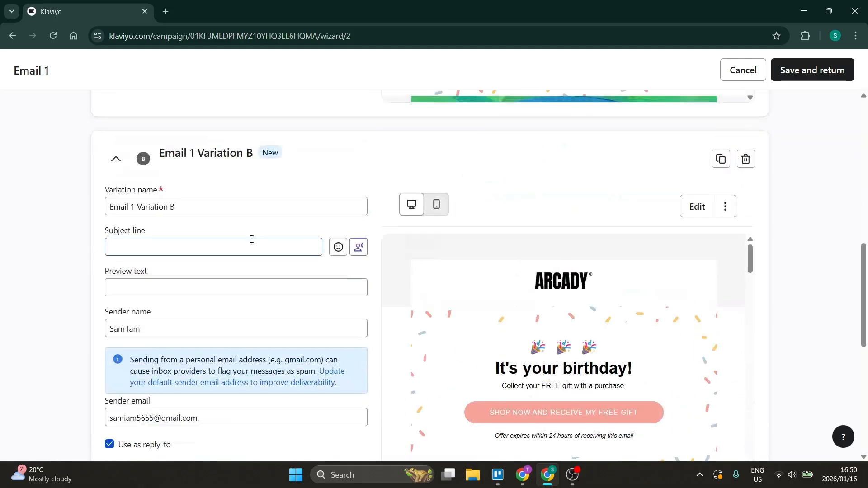
pyautogui.click(252, 239)
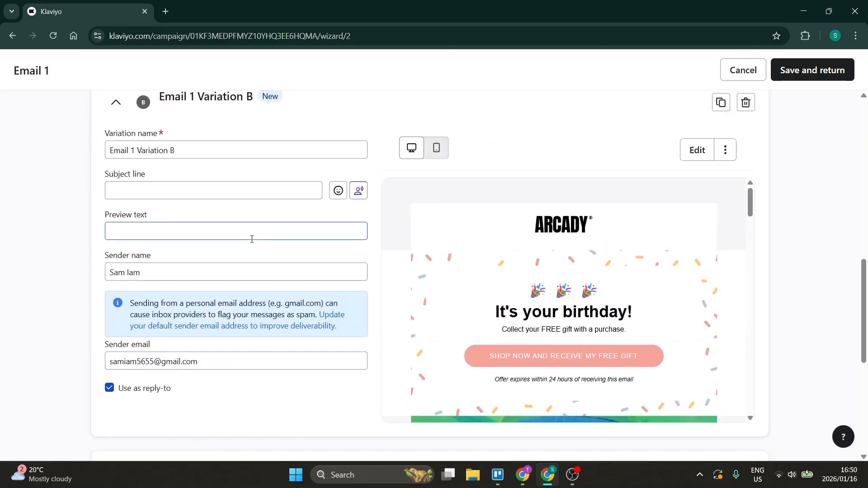
pyautogui.scroll(-6, 251, 239)
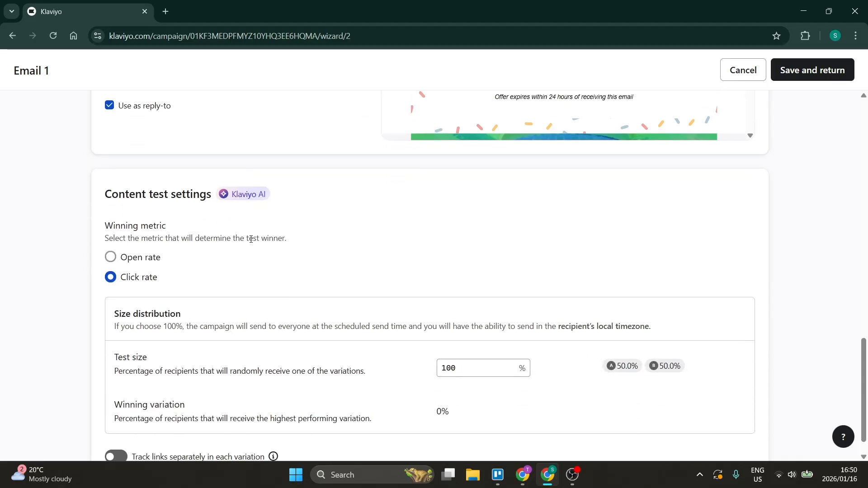
pyautogui.scroll(3, 304, 161)
pyautogui.scroll(-3, 307, 162)
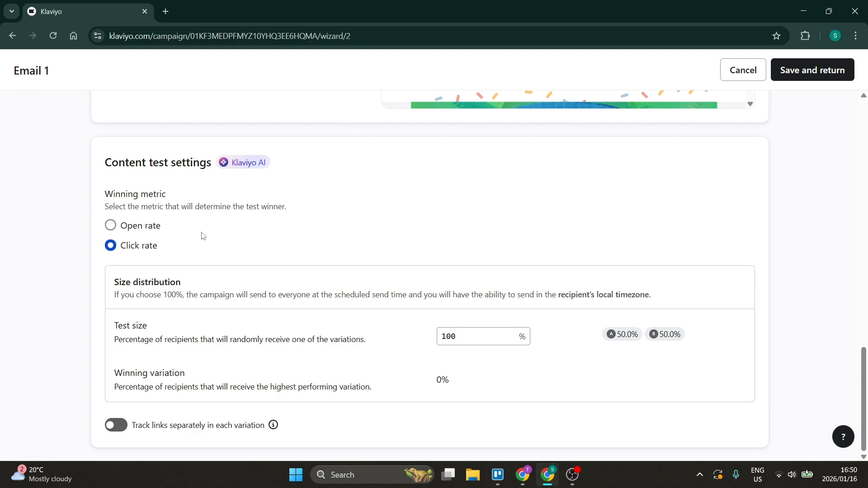
# Try Open rate as the winning metric, return it to Click rate, and set the test size to 50%
pyautogui.click(134, 226)
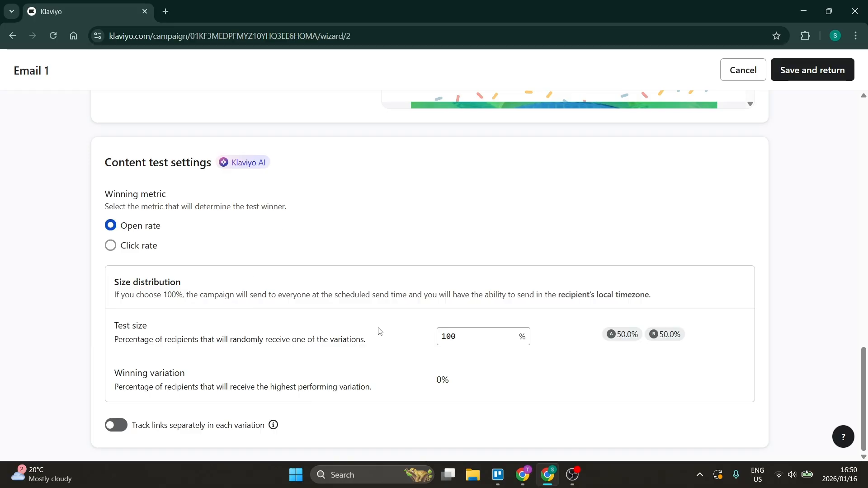
pyautogui.click(111, 246)
pyautogui.click(489, 344)
pyautogui.press('BackSpace')
pyautogui.press('BackSpace')
pyautogui.press('BackSpace')
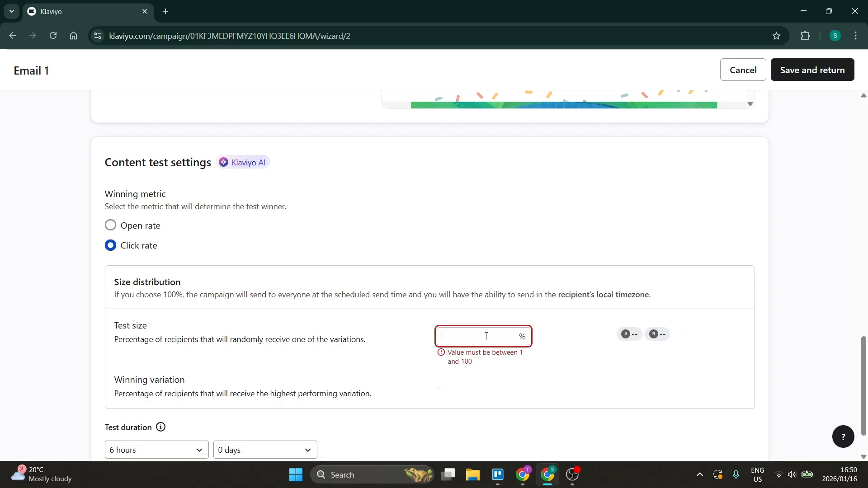
pyautogui.write('50')
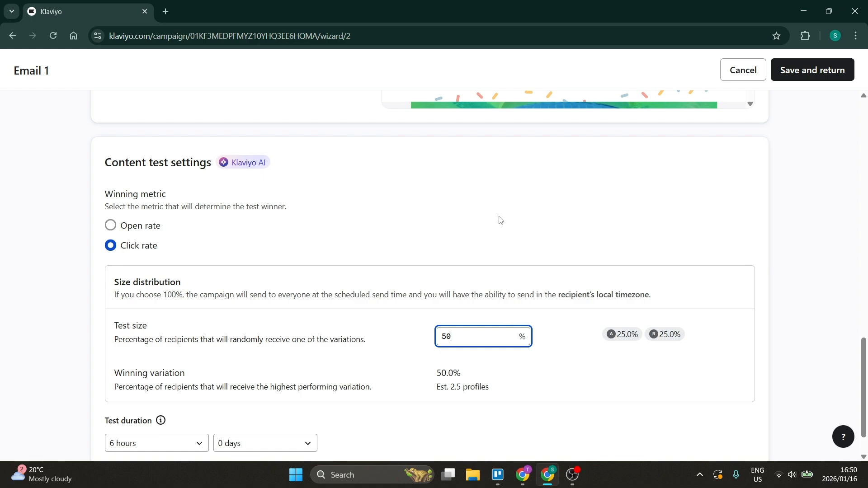
# Set the A/B test size to 100%
pyautogui.press('BackSpace')
pyautogui.press('BackSpace')
pyautogui.write('100')
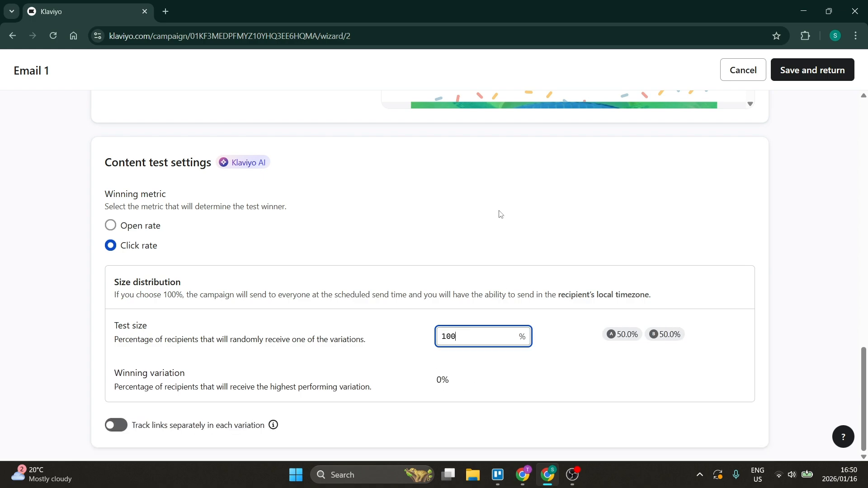
# Confirm the test size and review the A/B test setup from the test type through both variations to the content test settings
pyautogui.click(501, 214)
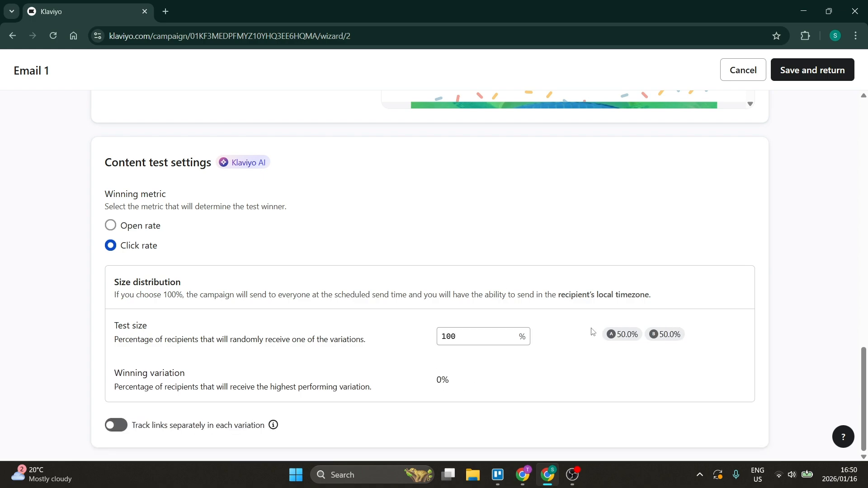
pyautogui.scroll(15, 247, 227)
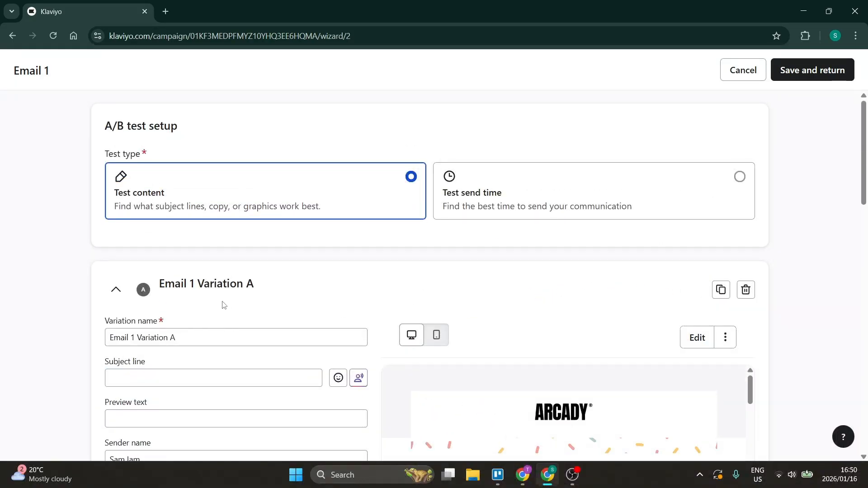
pyautogui.scroll(-15, 223, 304)
pyautogui.scroll(-3, 220, 294)
pyautogui.scroll(5, 210, 248)
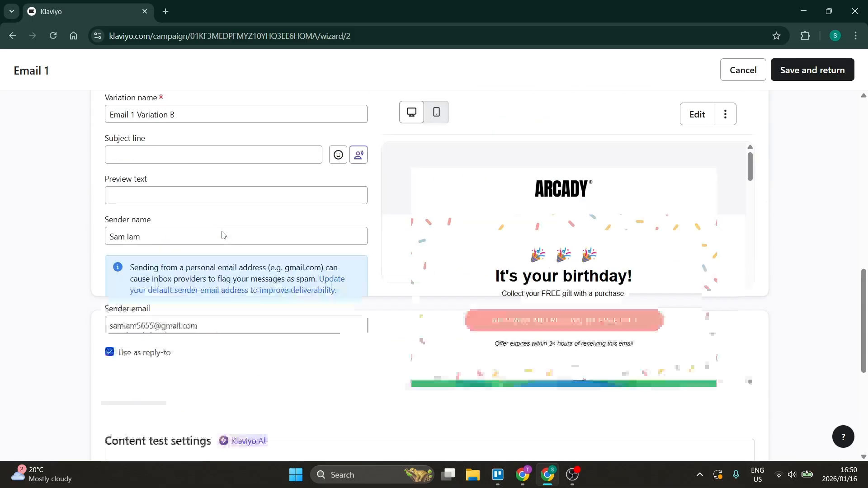
pyautogui.scroll(-6, 223, 232)
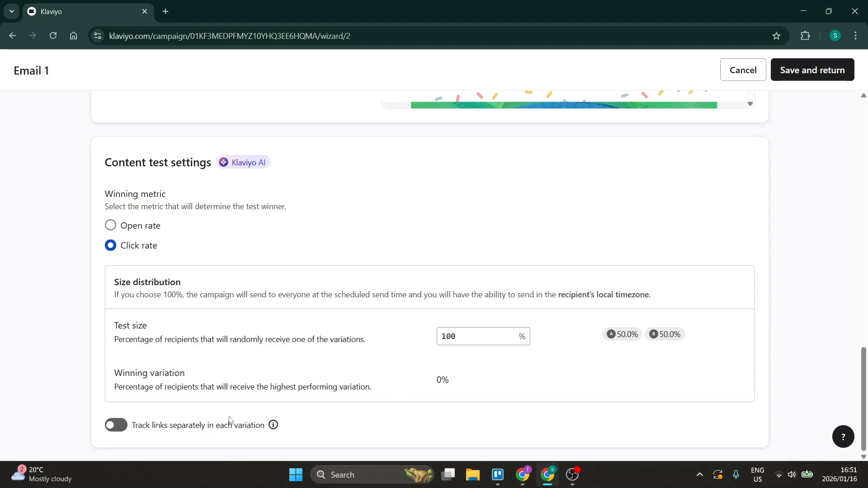
# Enable separate link tracking in each variation and save the A/B test setup for Email 1
pyautogui.click(116, 427)
pyautogui.scroll(20, 588, 204)
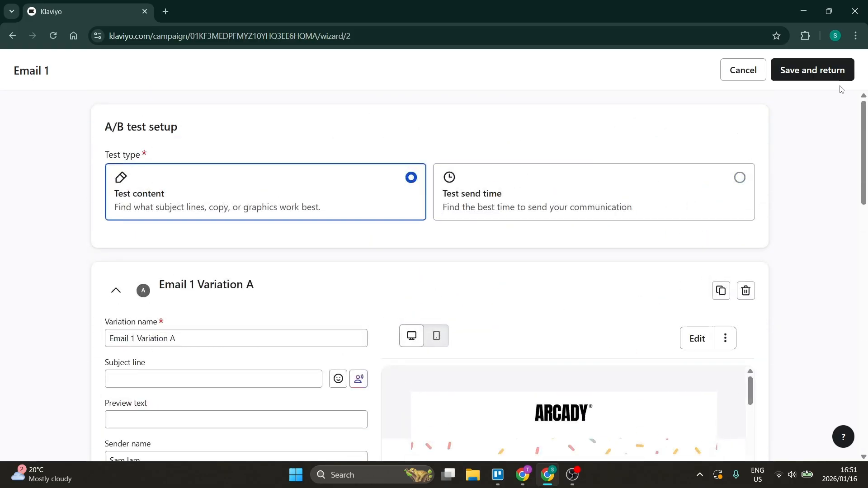
pyautogui.click(806, 75)
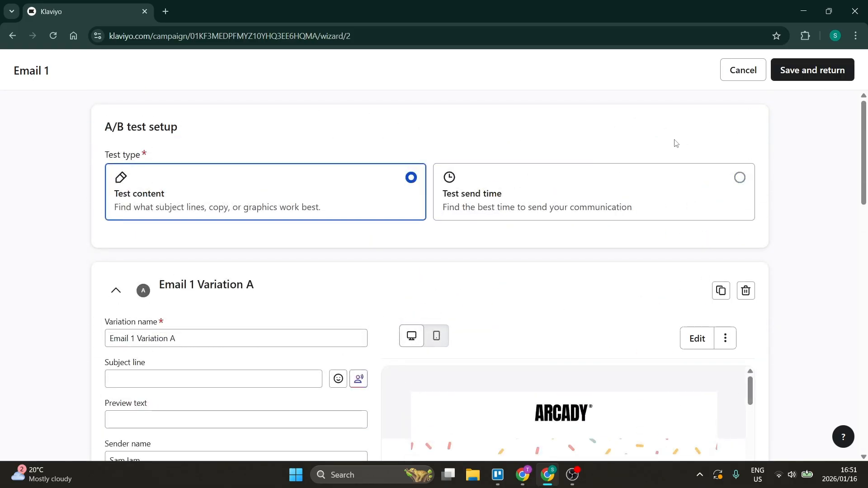